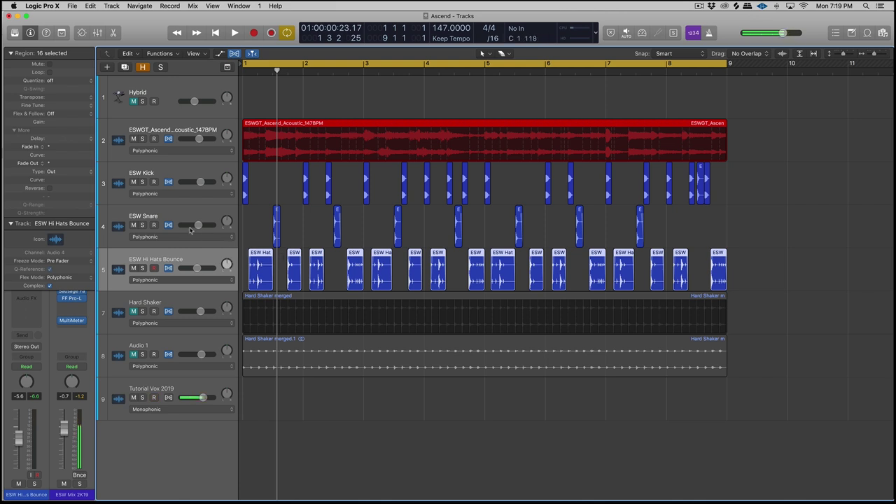
- Select the acoustic guitar and hi-hat tracks, zoom in to bars 1–9, and play the Ascend beat
left_click(171, 128)
key("Down")
key("Down")
key("Down")
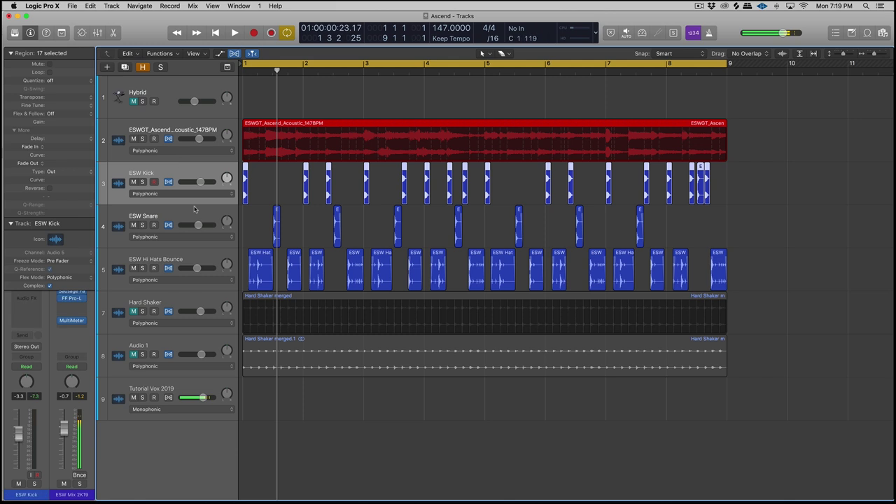
key("super+Right")
key("super+Right")
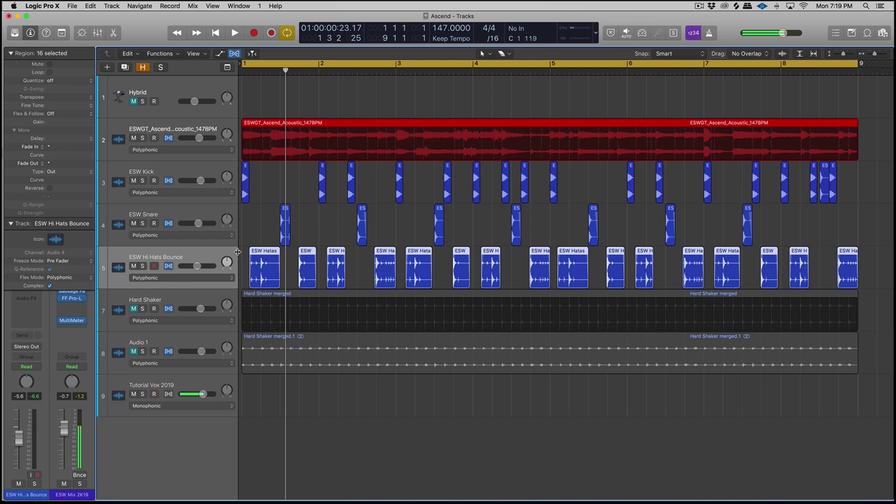
key("space")
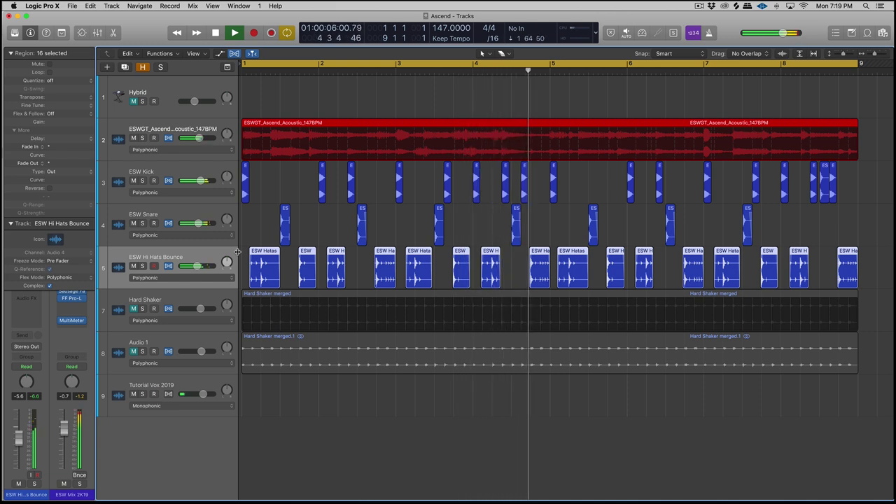
scroll(290, 80, "right", 1)
scroll(290, 79, "right", 1)
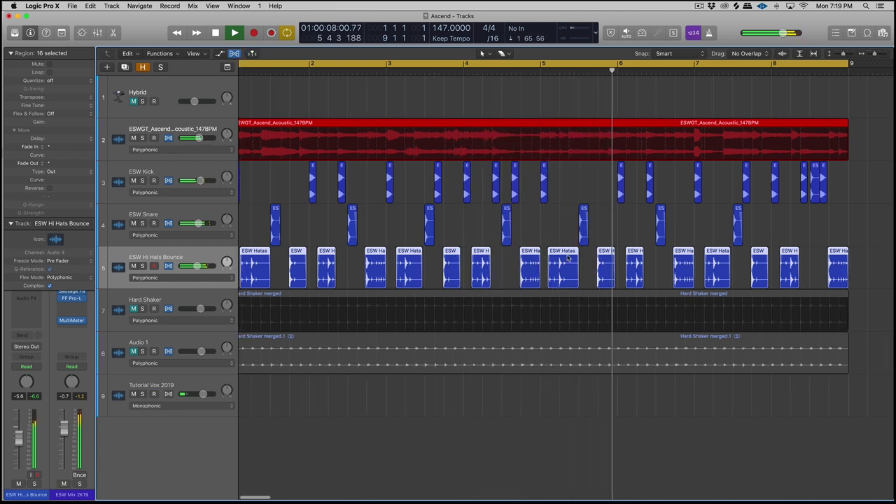
mouse_move(199, 138)
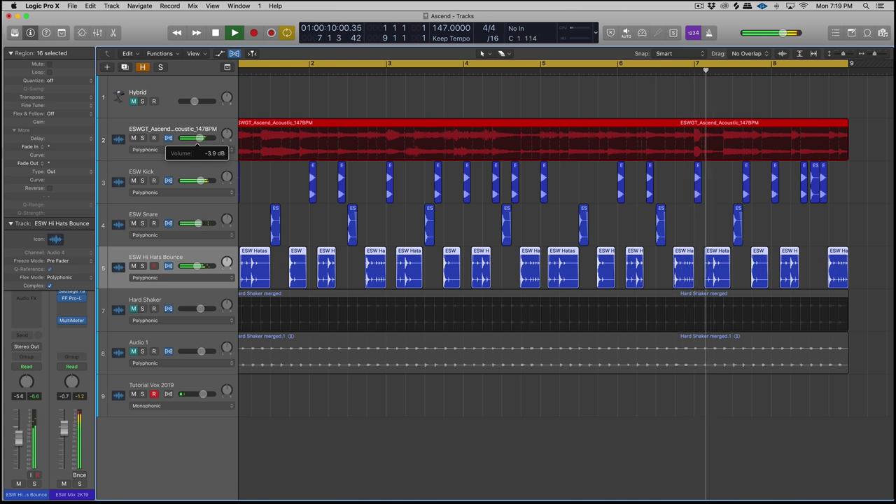
left_click(202, 138)
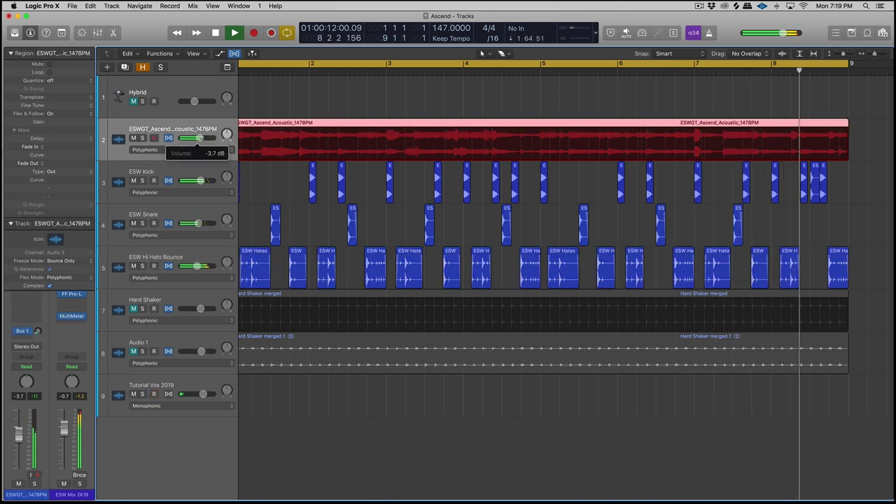
scroll(389, 167, "left", 1)
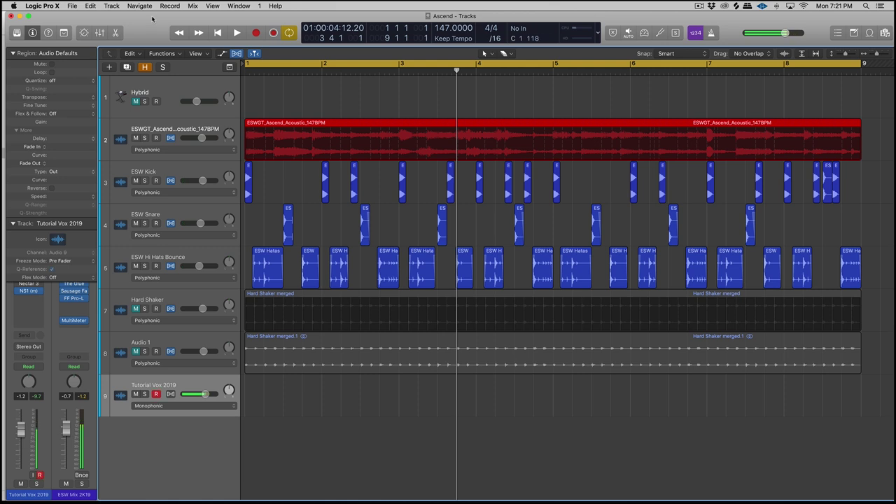
- Drag Shaker 03 - 100 BPM.wav from Finder onto a new track 10 and select it
left_click_drag(152, 18, 249, 16)
left_click_drag(25, 144, 324, 451)
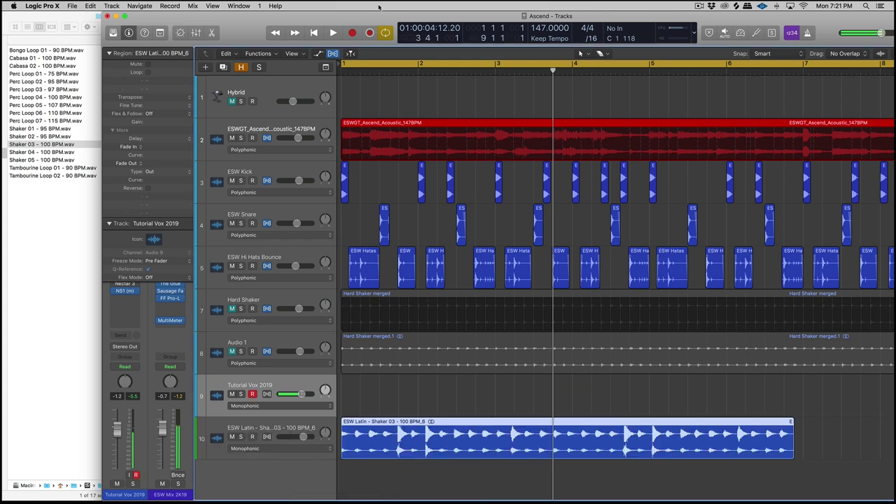
left_click_drag(380, 13, 280, 10)
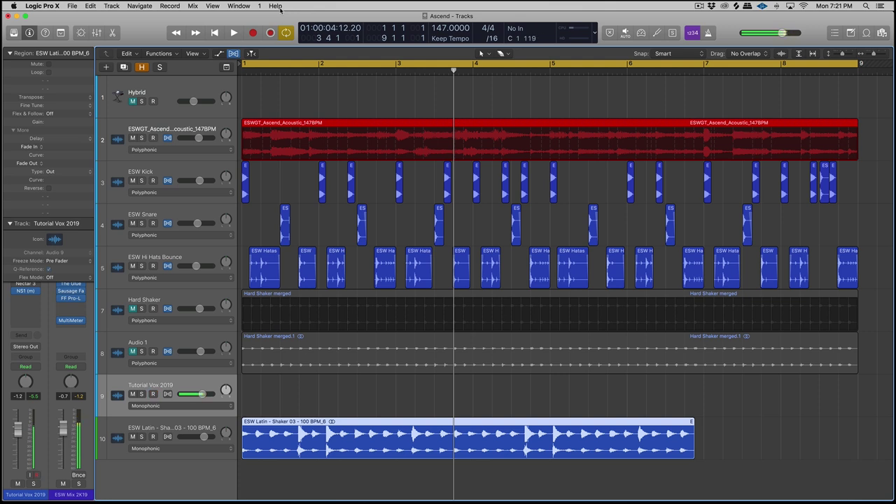
left_click(204, 421)
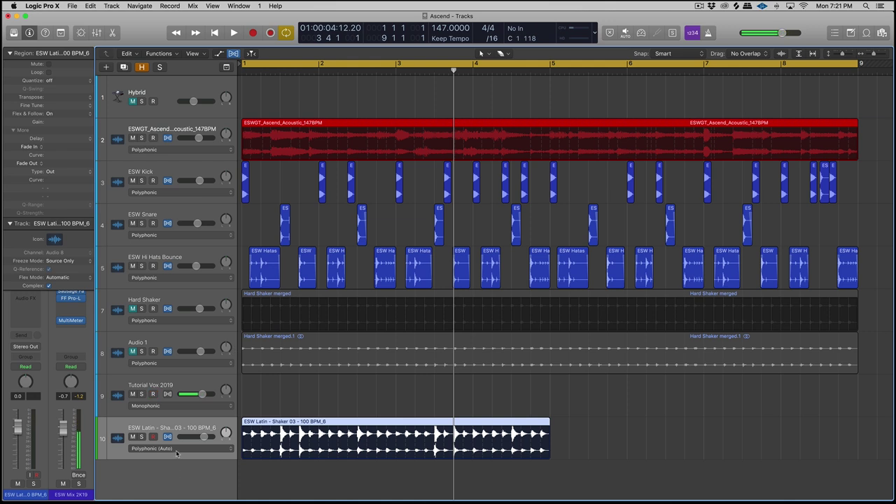
- Open the Flex mode pop-up in the shaker track's header
left_click(178, 449)
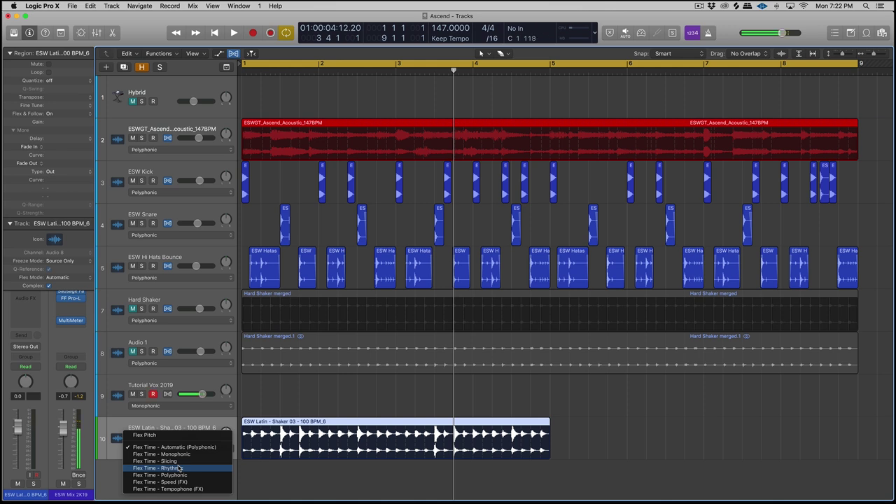
- Choose Rhythmic flex, set the shaker to -8.0 dB, audition it, and repeat its region to bar 9
left_click(179, 468)
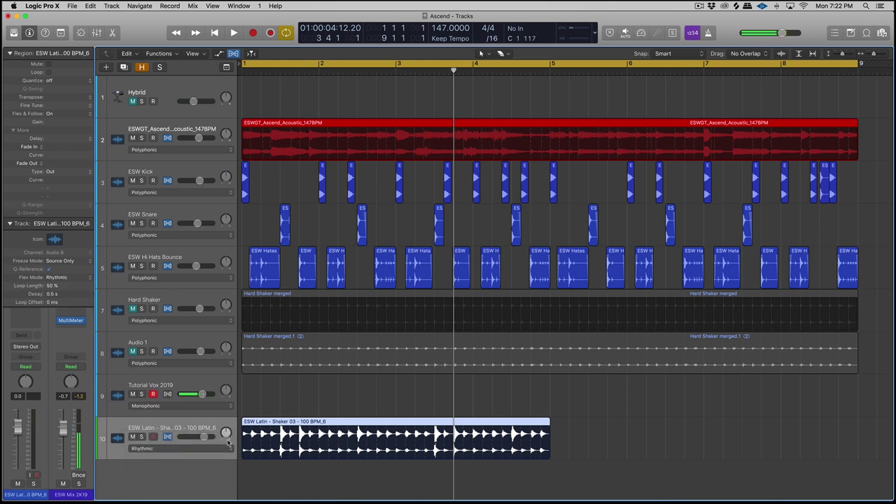
left_click_drag(203, 436, 192, 437)
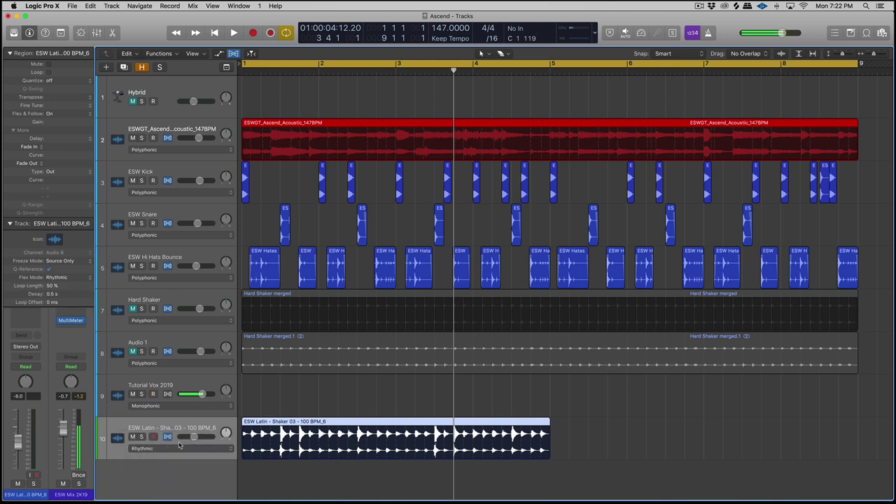
key("space")
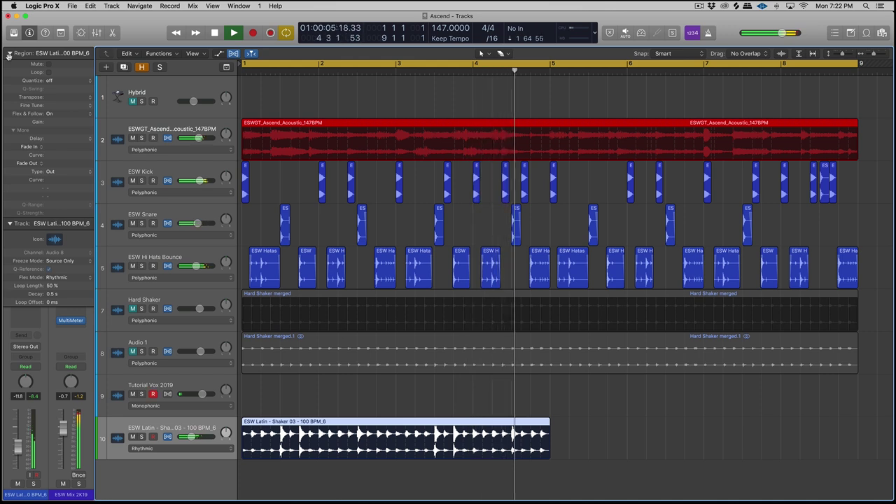
key("space")
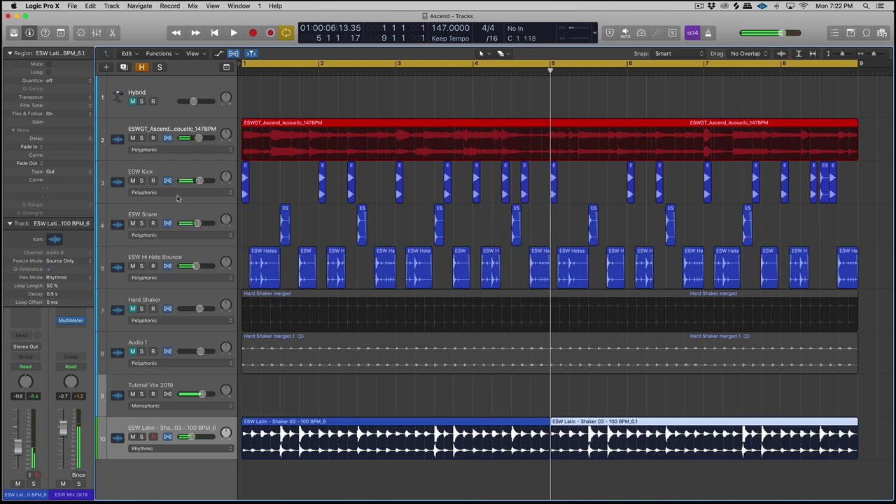
key("super+r")
left_click(212, 428)
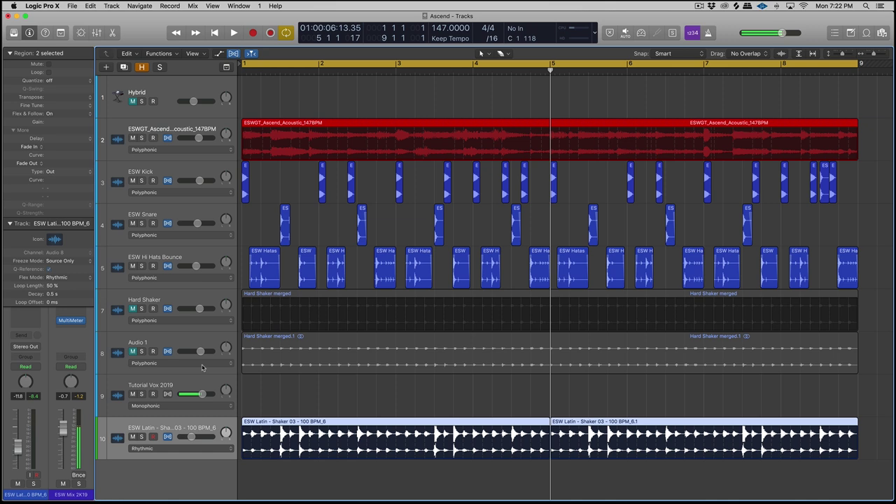
- Set the Region inspector's Quantize for both shaker regions to 1/8 Swing A
left_click(9, 54)
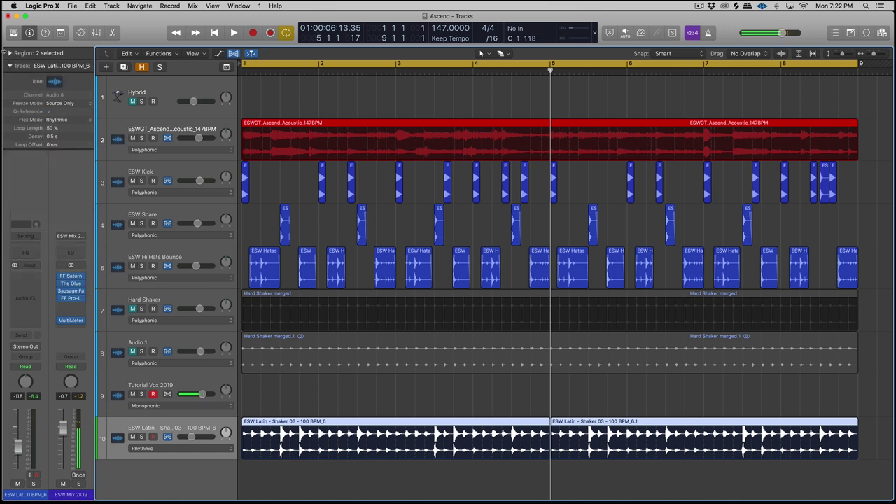
left_click(9, 53)
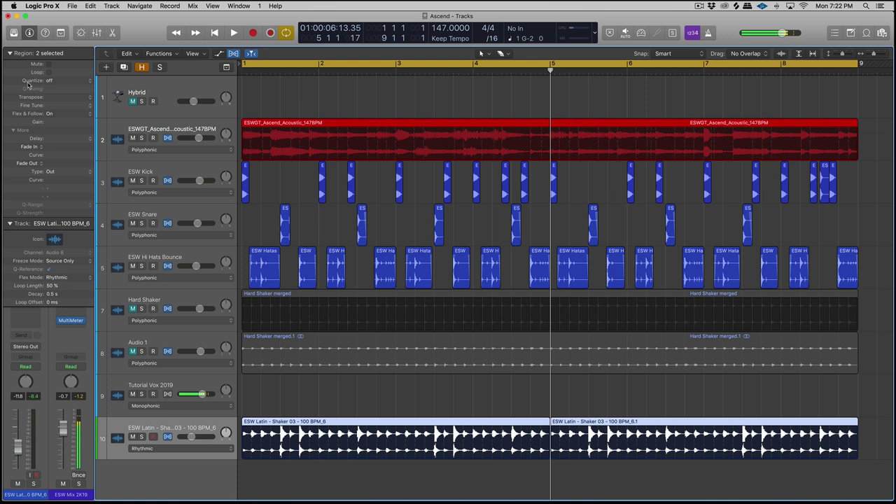
left_click(51, 80)
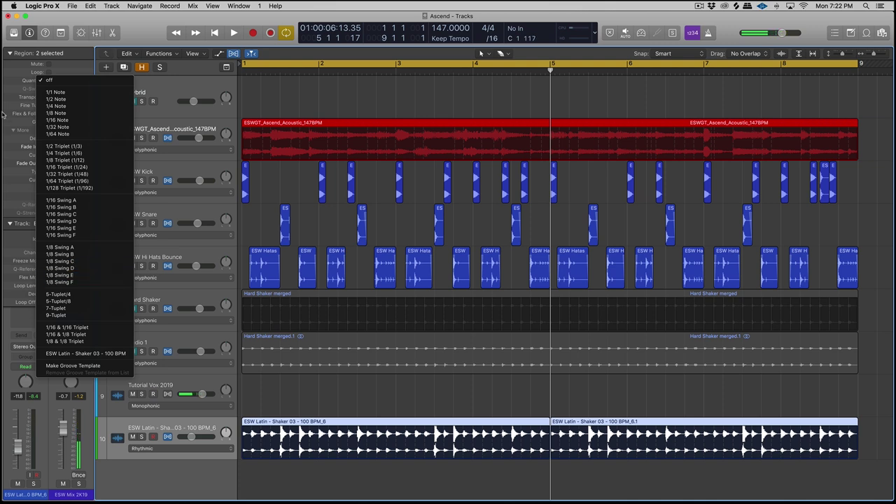
left_click(55, 79)
left_click(55, 79)
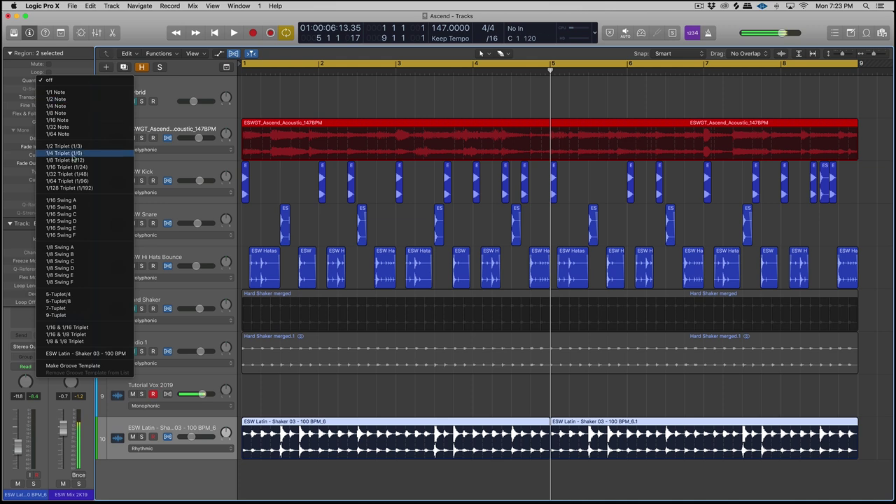
left_click(25, 106)
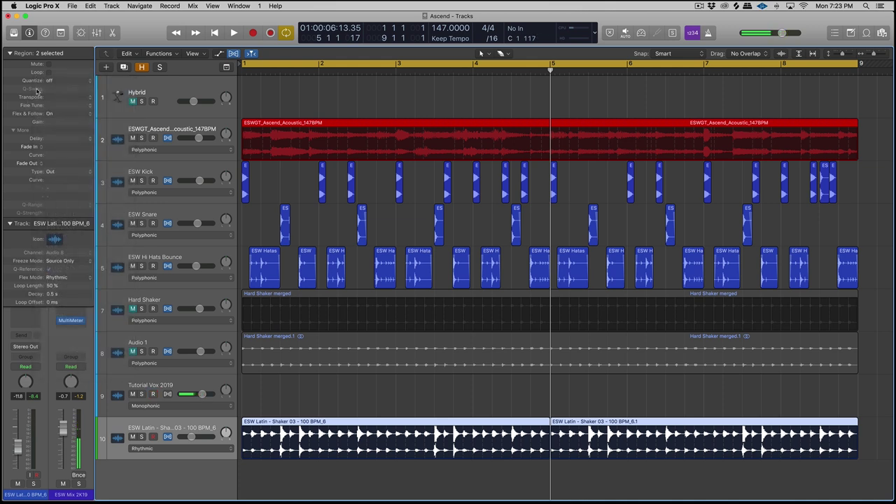
left_click(51, 83)
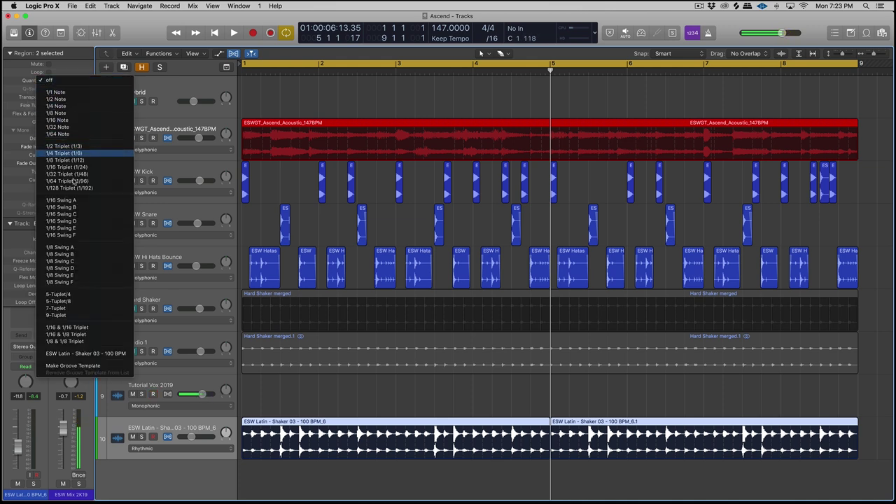
left_click(82, 249)
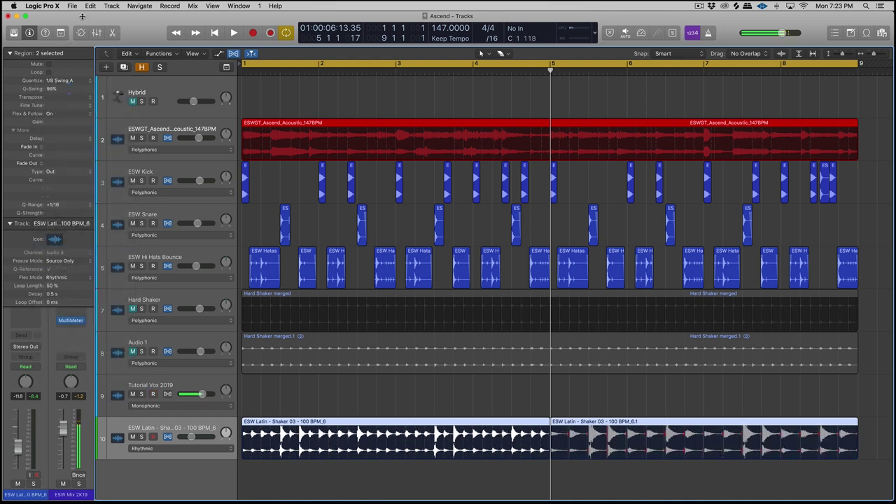
- Audition Q-Swing values between 1% and 75%, nudge the regions slightly later, and settle at 51%
left_click_drag(75, 65, 72, 93)
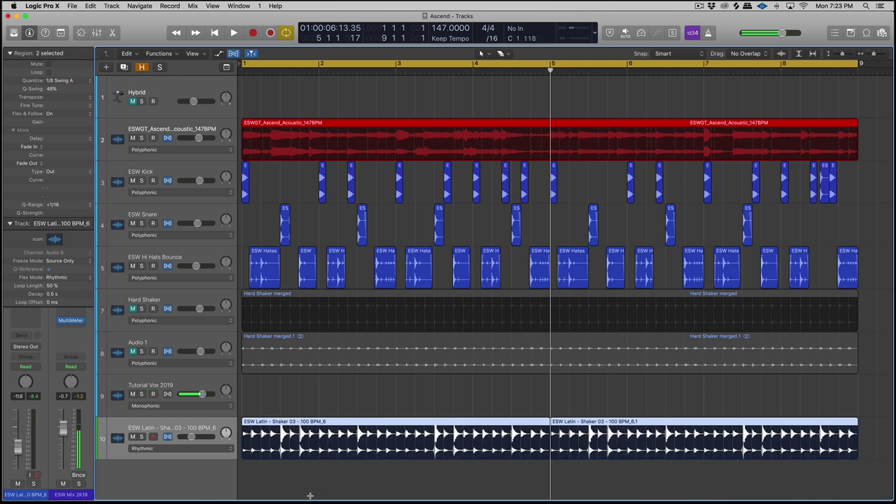
key("super+Right")
key("super+Right")
key("super+Right")
key("super+Right")
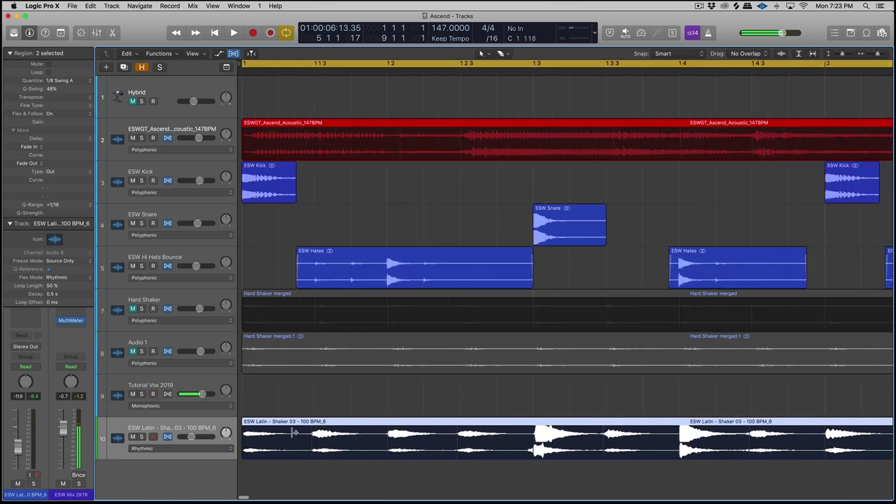
left_click_drag(67, 85, 53, 288)
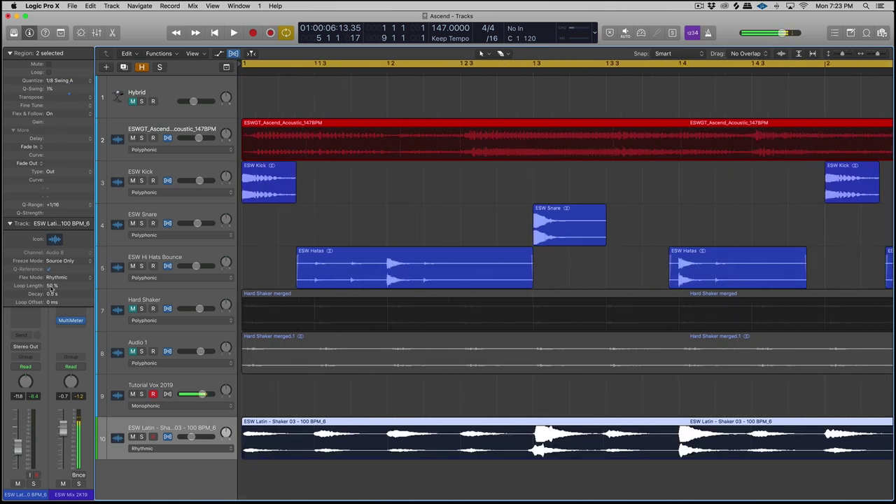
left_click(385, 73)
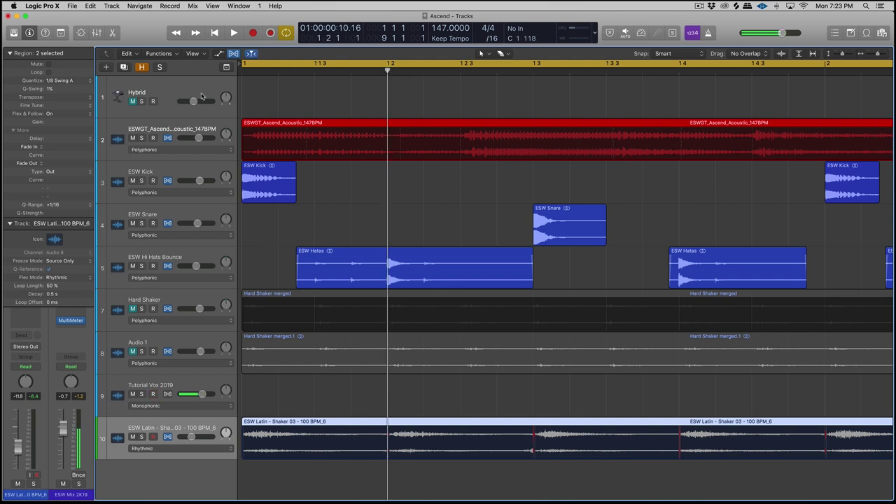
left_click_drag(68, 86, 88, 14)
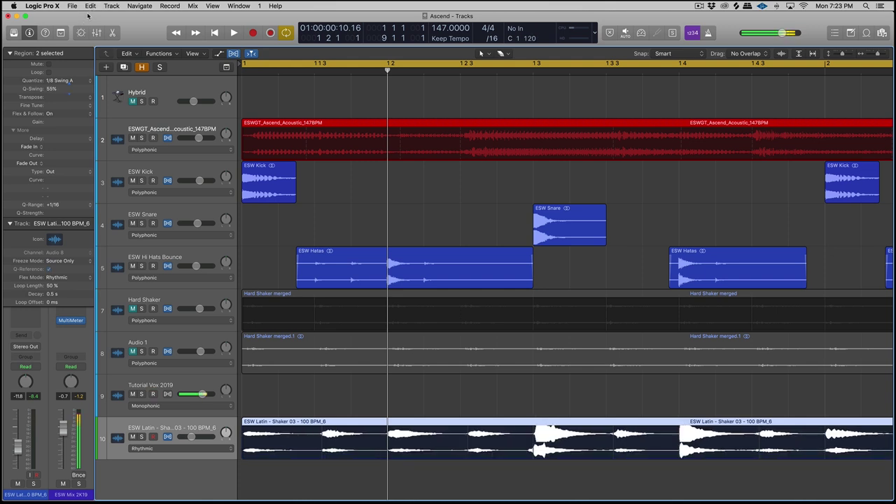
left_click(313, 72)
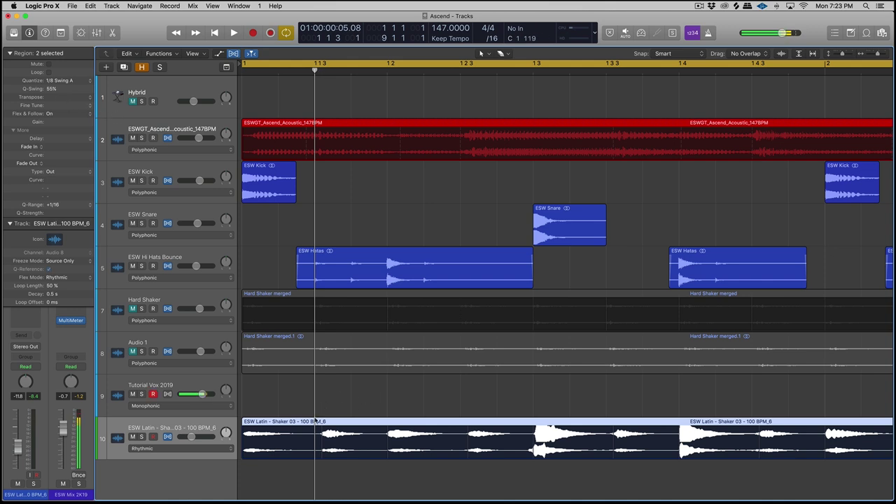
left_click_drag(318, 423, 319, 429)
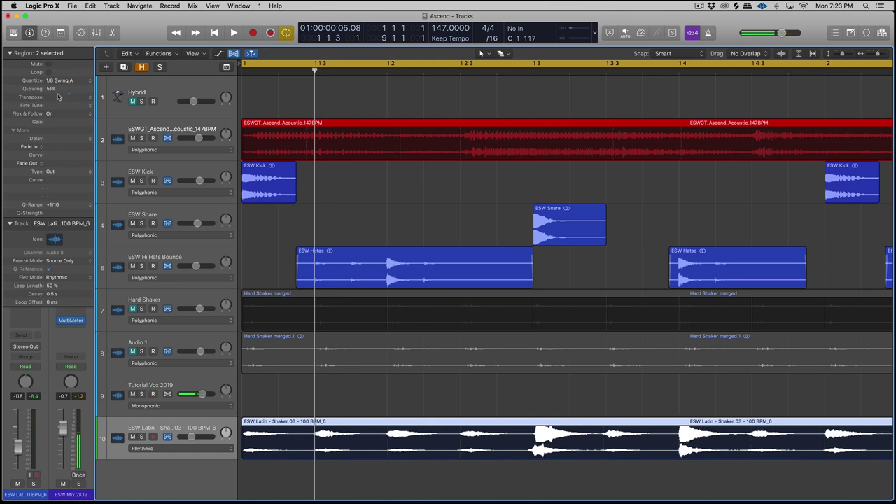
mouse_move(58, 97)
left_mouse_down()
mouse_move(60, 108)
mouse_move(67, 96)
left_mouse_up()
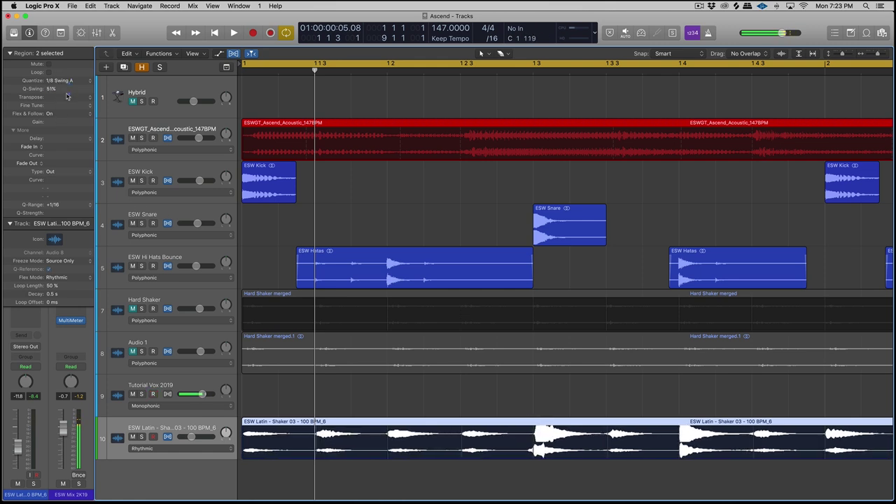
- Switch the shaker quantize via 1/8 Swing B to 1/8 Swing D, lowering Q-Swing
left_click(530, 68)
left_click(51, 78)
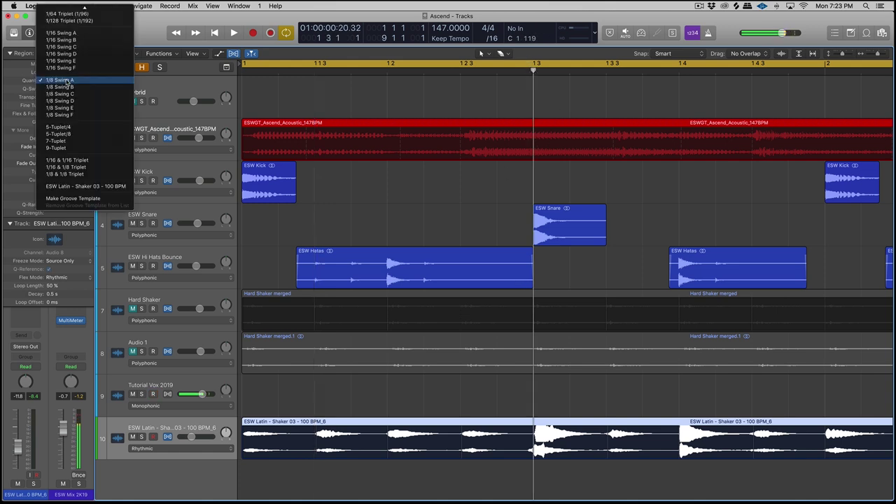
left_click(68, 86)
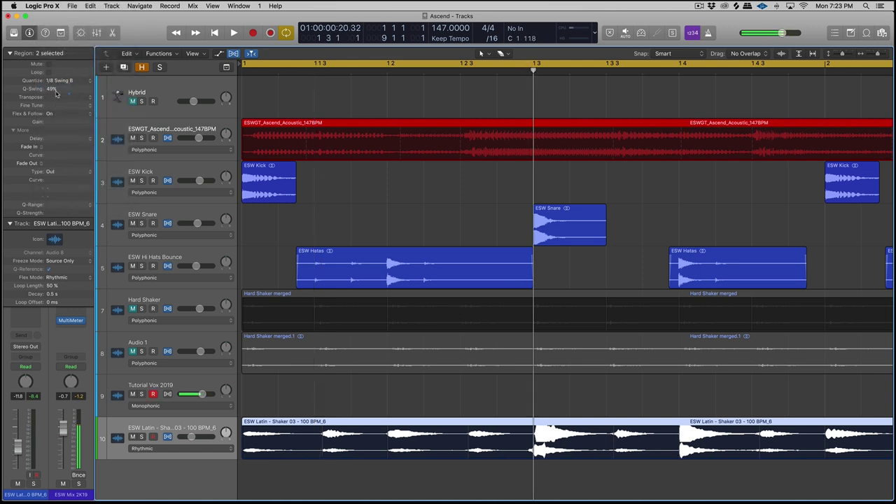
left_click_drag(64, 93, 63, 102)
left_click(55, 81)
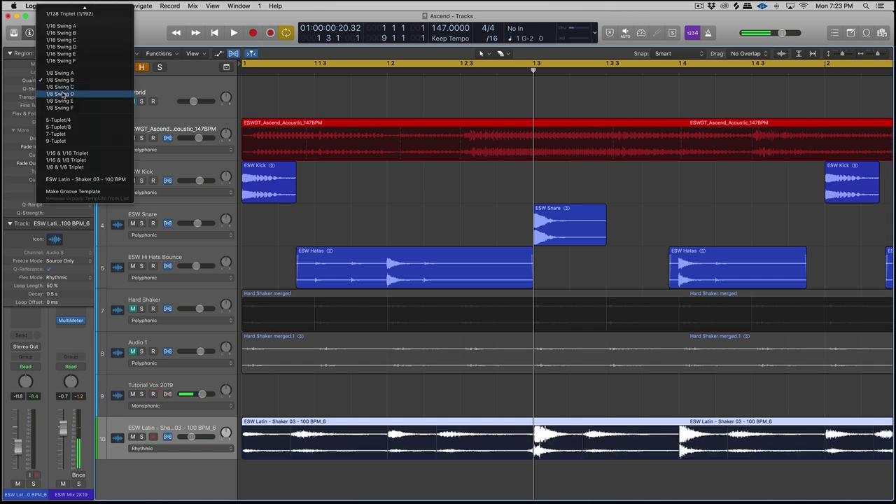
left_click(55, 96)
left_click_drag(51, 89, 54, 128)
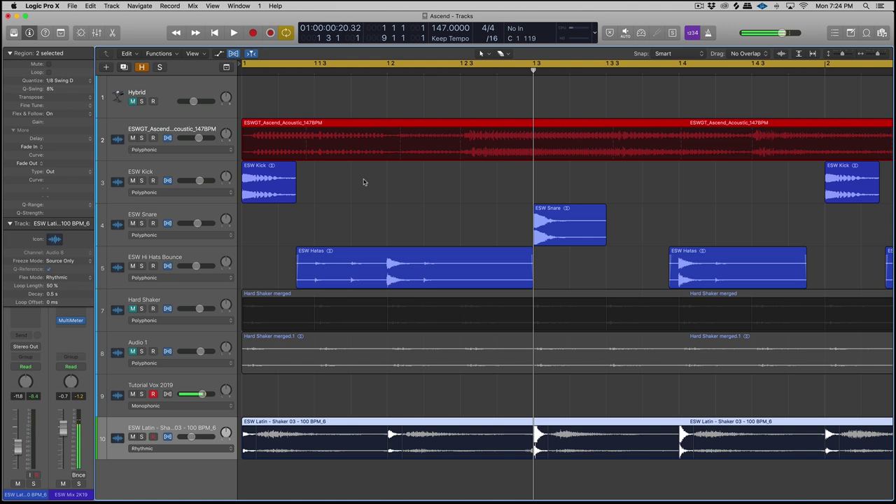
- Play bars 1–4, set Q-Swing to 44%, and compare by muting and unmuting the acoustic track
key("super+Left")
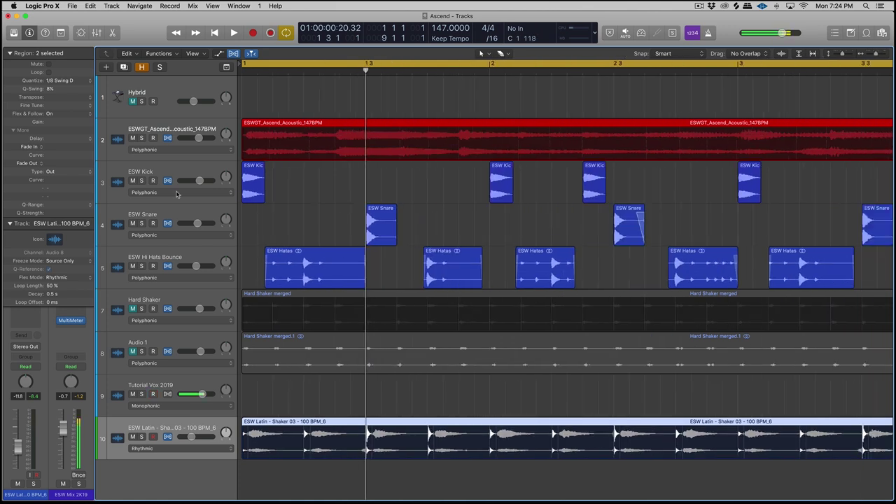
key("super+Right")
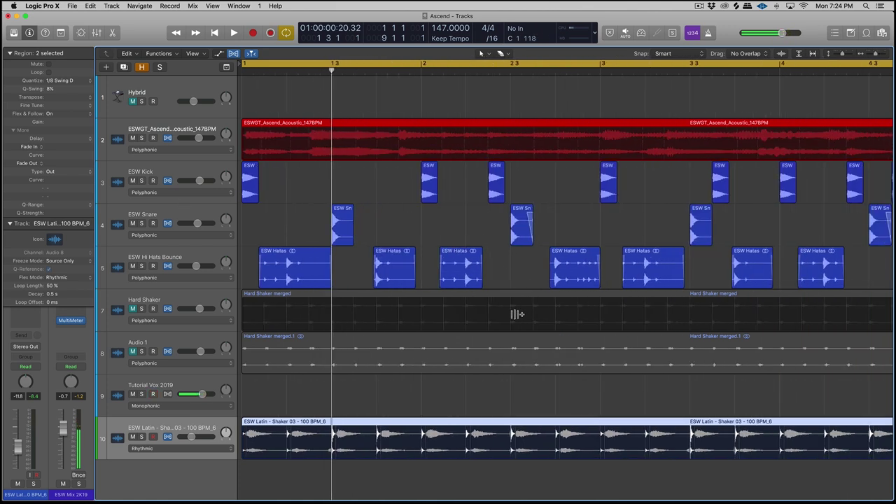
key("space")
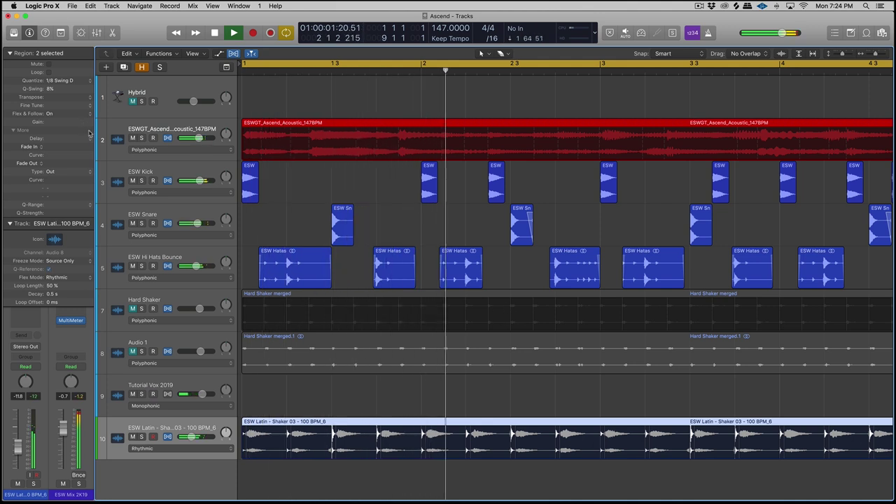
left_click(153, 395)
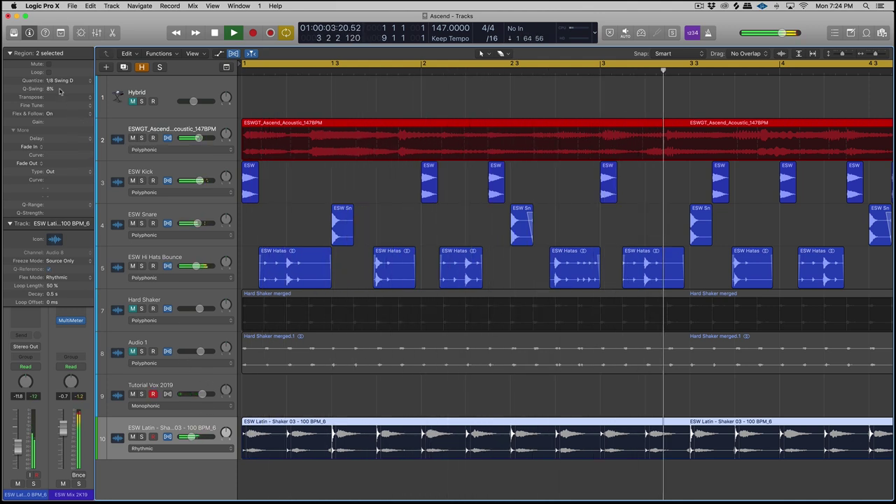
left_click_drag(51, 89, 60, 49)
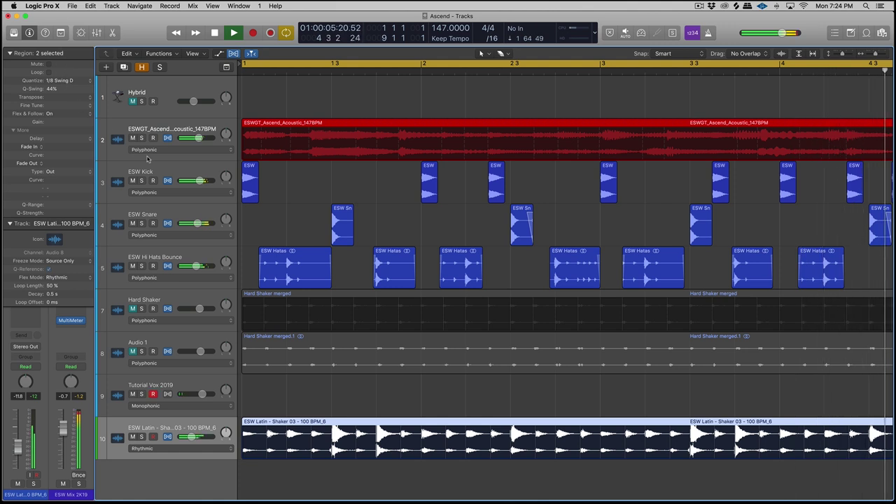
left_click(133, 139)
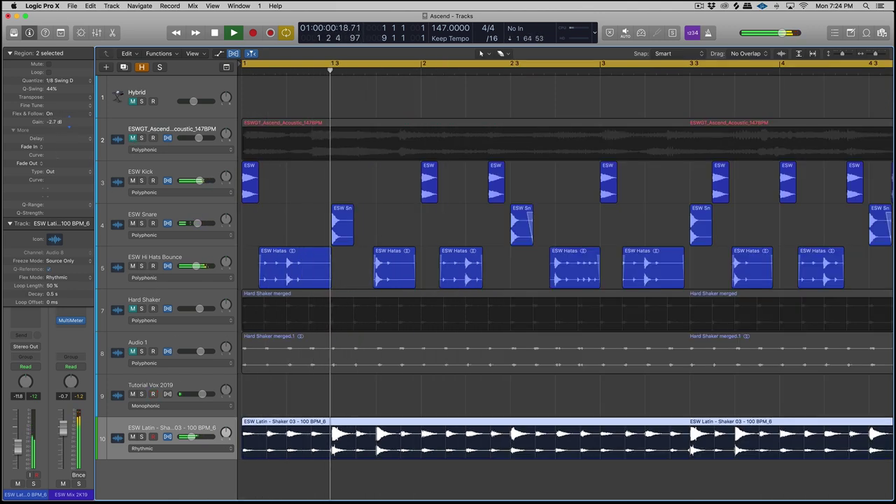
left_click(133, 138)
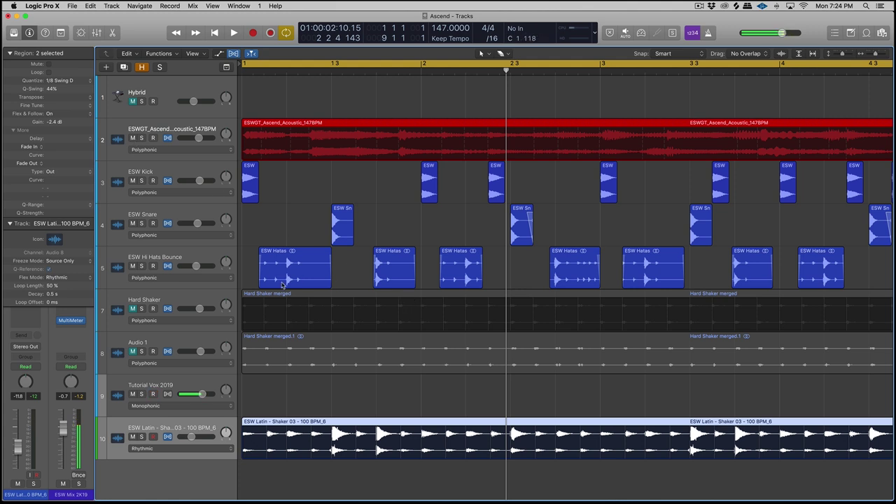
key("super+Left")
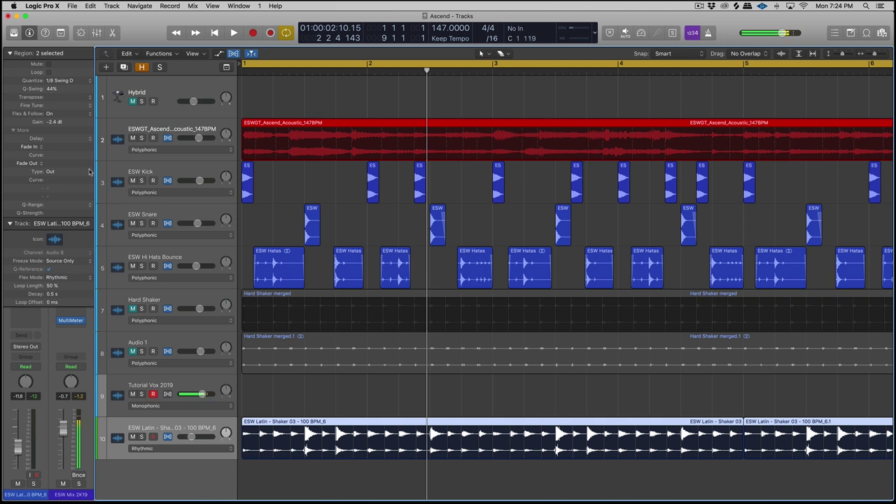
- Show the shaker track's channel strip with its Audio FX slots and start playback
left_click(9, 224)
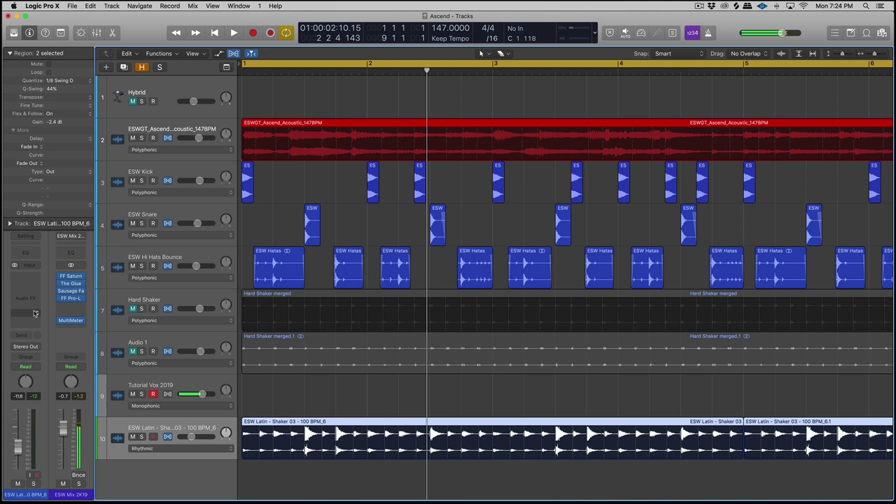
key("space")
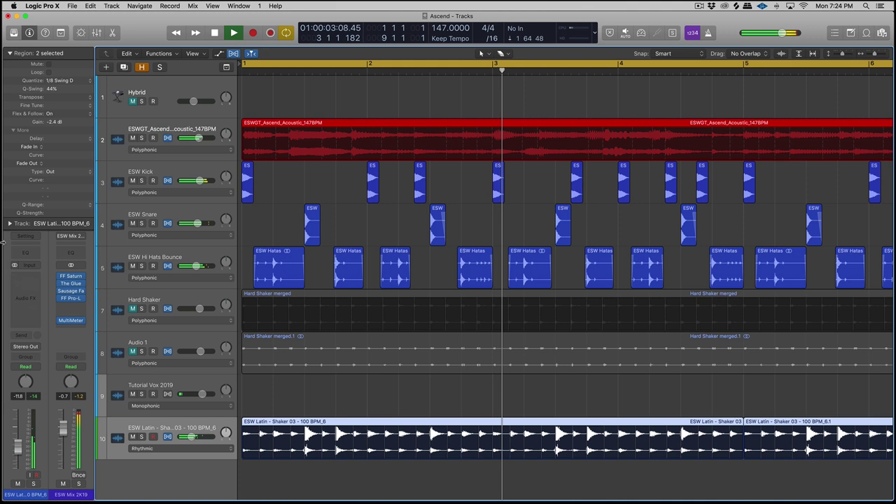
- Stop playback and insert a stereo Enveloper from Dynamics on the shaker track's Audio FX slot
key("space")
left_click(21, 276)
mouse_move(65, 390)
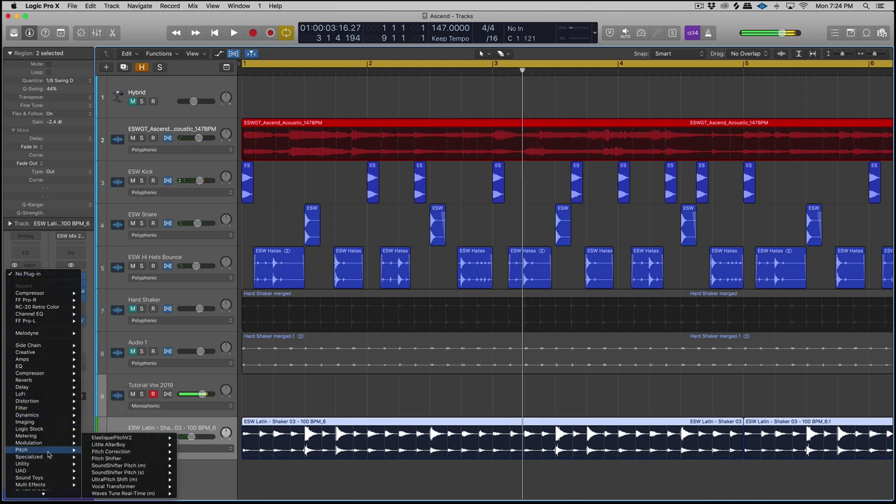
scroll(49, 455, "down", 1)
mouse_move(49, 455)
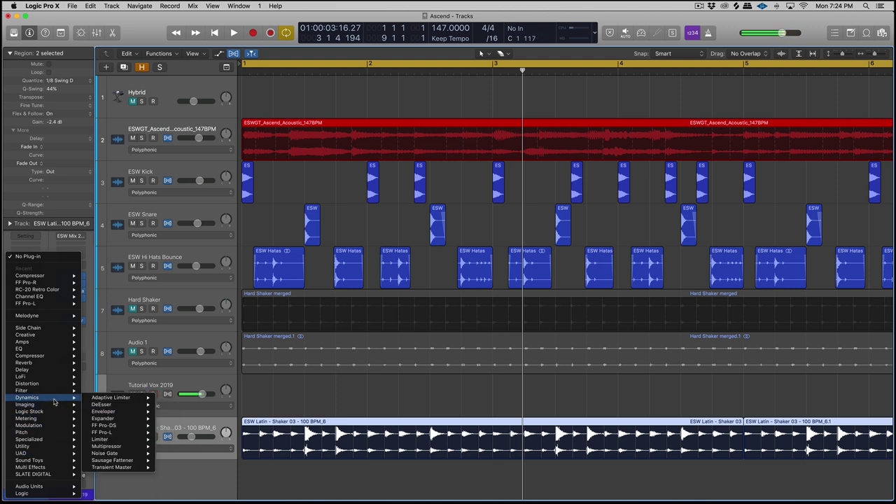
mouse_move(114, 412)
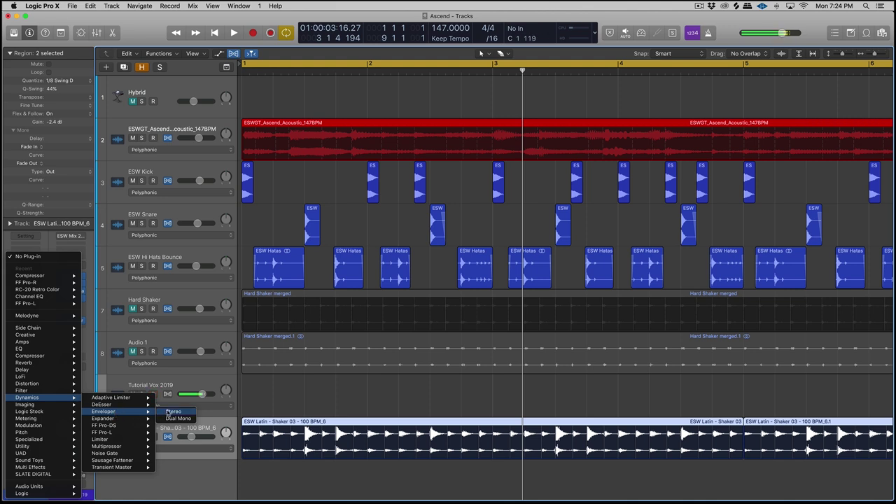
left_click(171, 412)
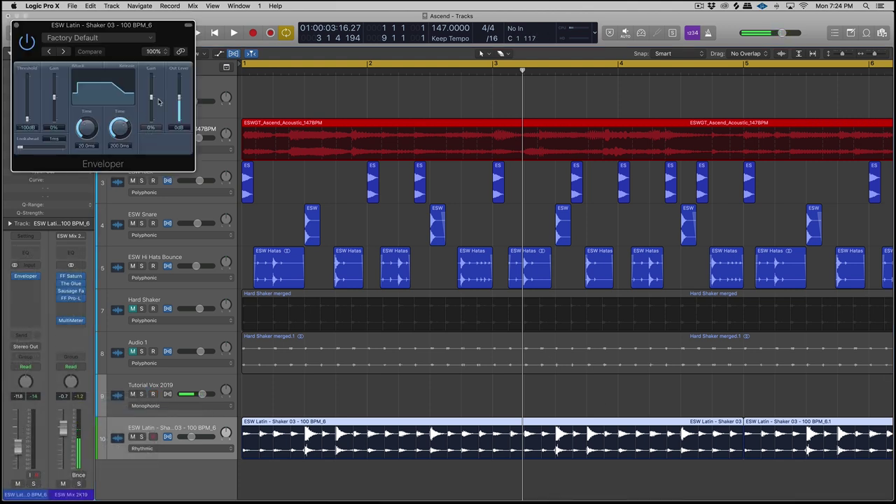
- Drop Enveloper's Attack Gain to -100%, solo the shaker, and play it back from bar 1
left_click_drag(153, 98, 117, 89)
key("ctrl+s")
key("space")
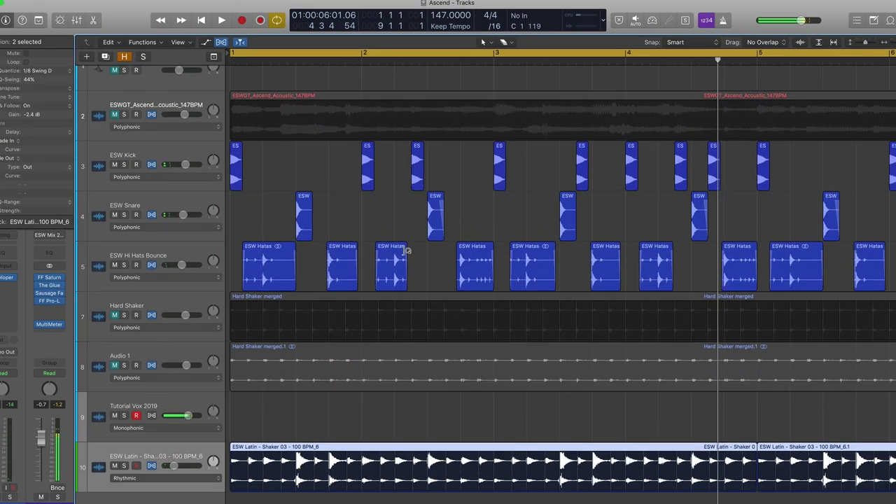
key("space")
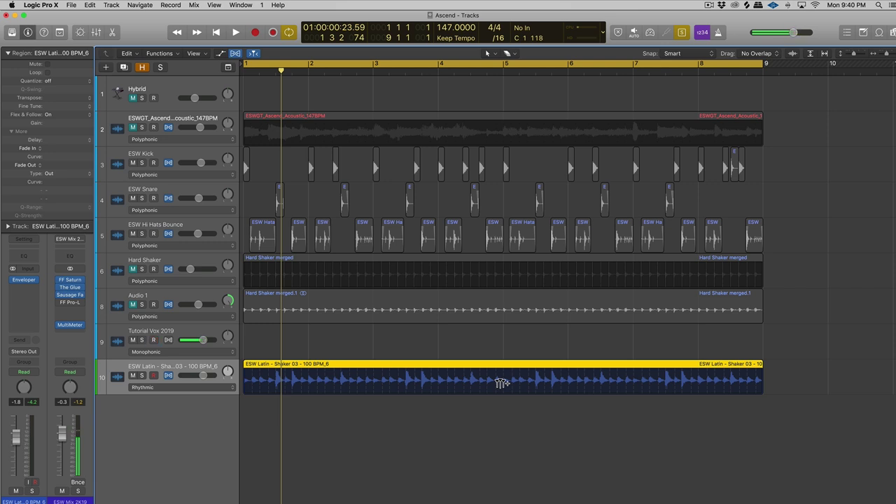
- Save the shaker region's timing as the groove template ESW Latin - Shaker 03 - 100 BPM_6
left_click(61, 85)
left_click(61, 82)
left_click(58, 81)
left_click(70, 378)
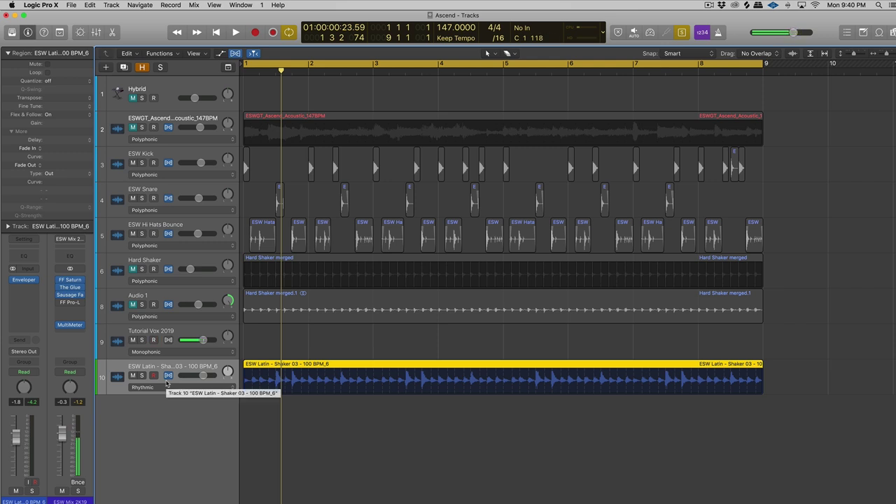
left_click(153, 339)
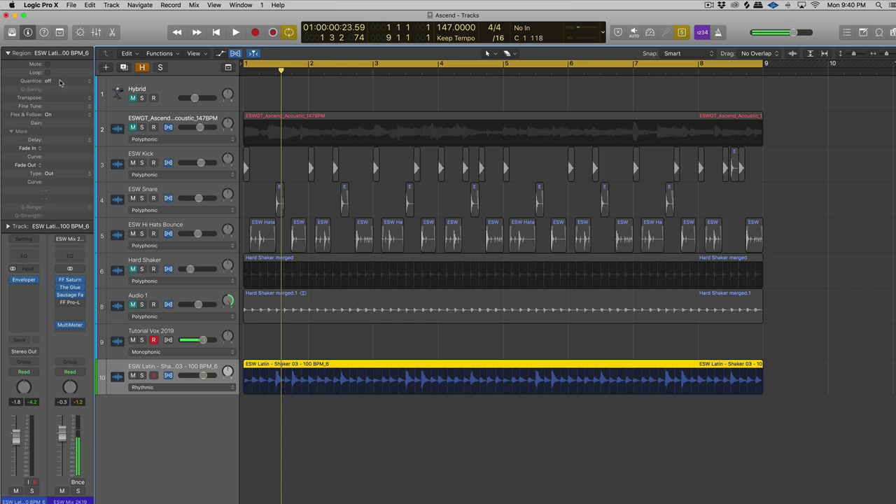
- Confirm the new template appears in the Quantize list and mute shaker track 10
left_click(59, 83)
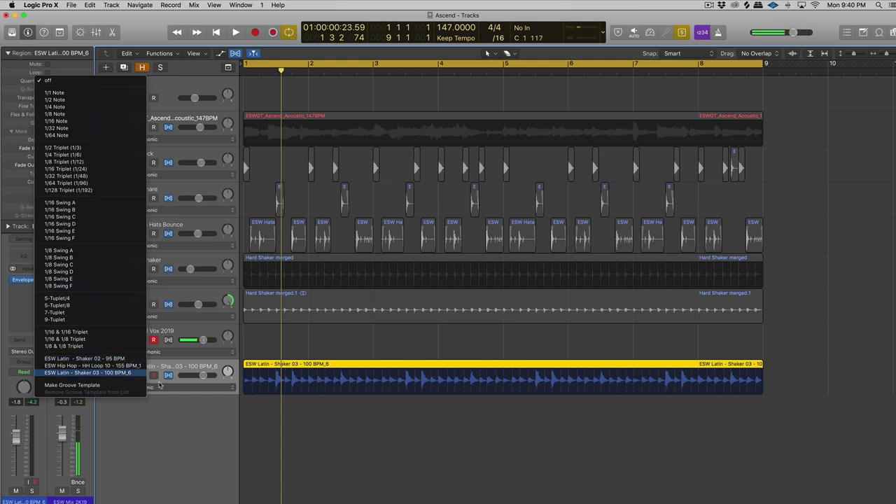
left_click(183, 376)
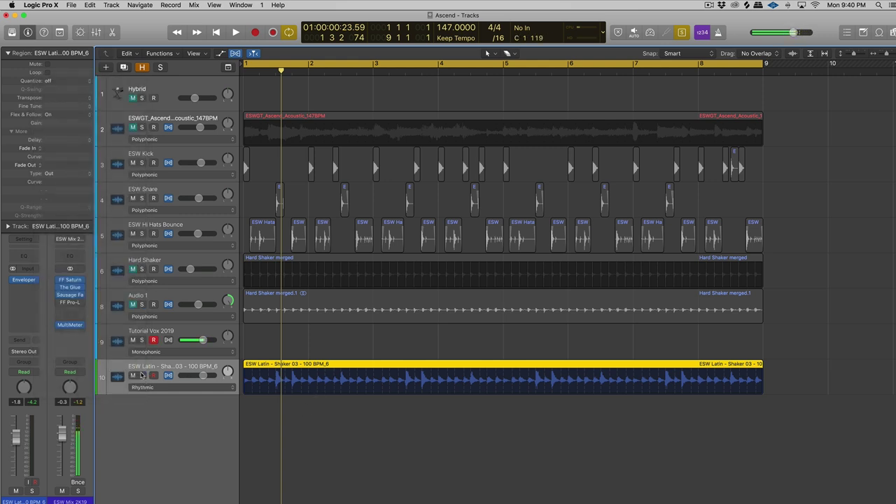
left_click(134, 377)
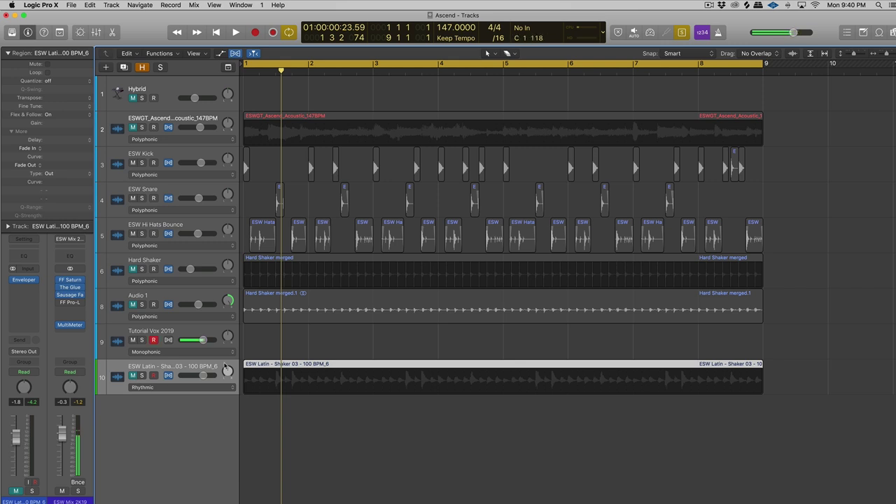
- Add HH Loop 10 - 155 BPM_2 as new track 11 and stretch its region to end at bar 9
left_click_drag(74, 17, 129, 16)
left_click_drag(11, 123, 301, 418)
left_click(812, 441)
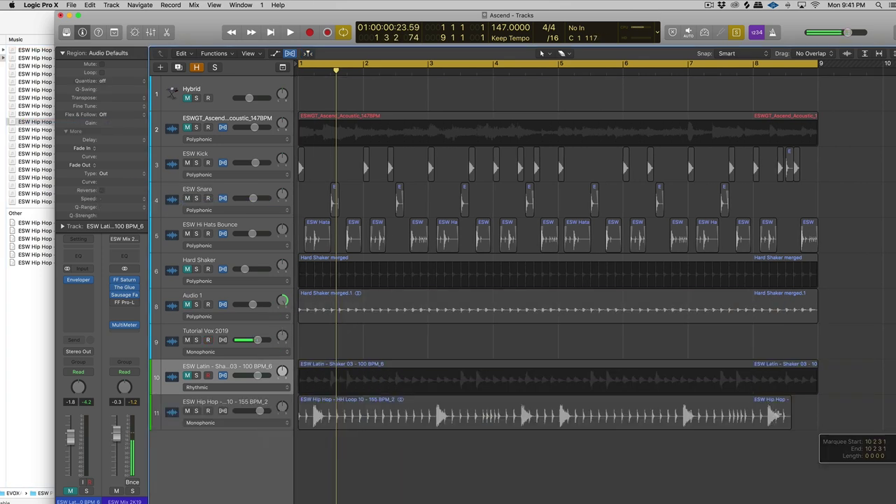
left_click(784, 417)
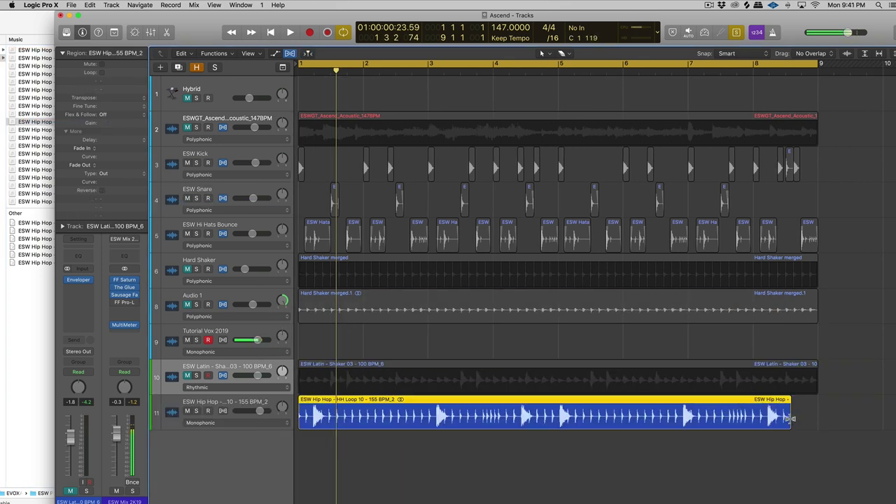
left_click_drag(788, 414, 816, 421)
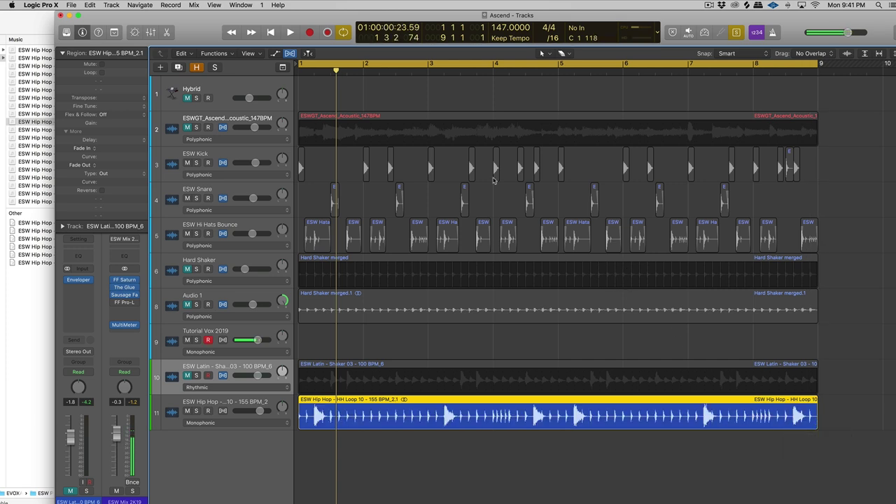
- Play the stretched hi-hat loop from bar 1 with the project window maximized
key("space")
double_click(307, 16)
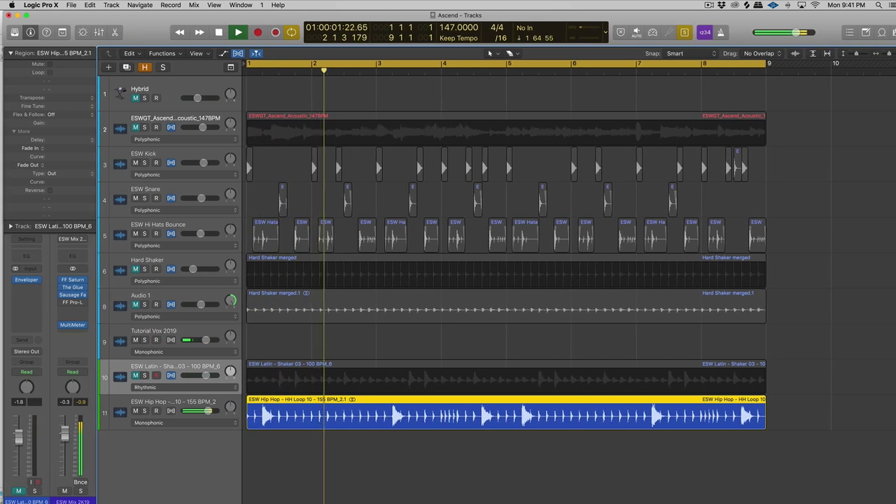
key("shift+space")
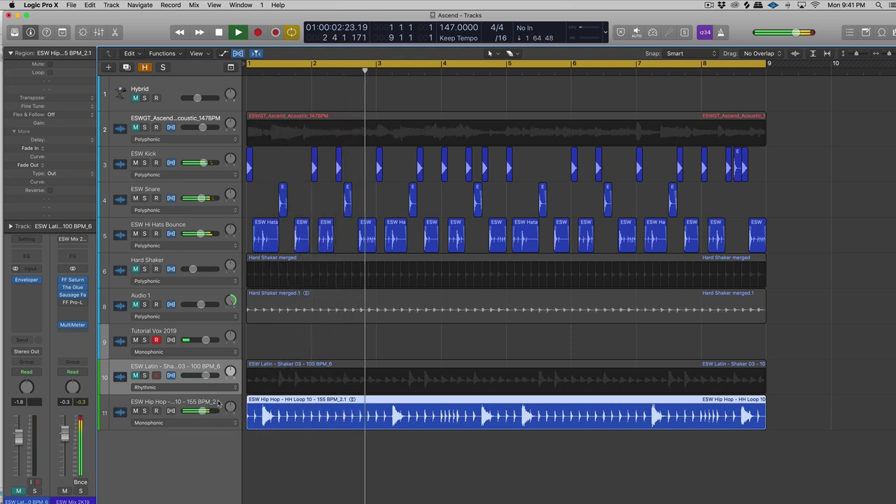
- Stop playback and set hi-hat track 11 to Flex Time - Slicing mode
key("space")
key("Down")
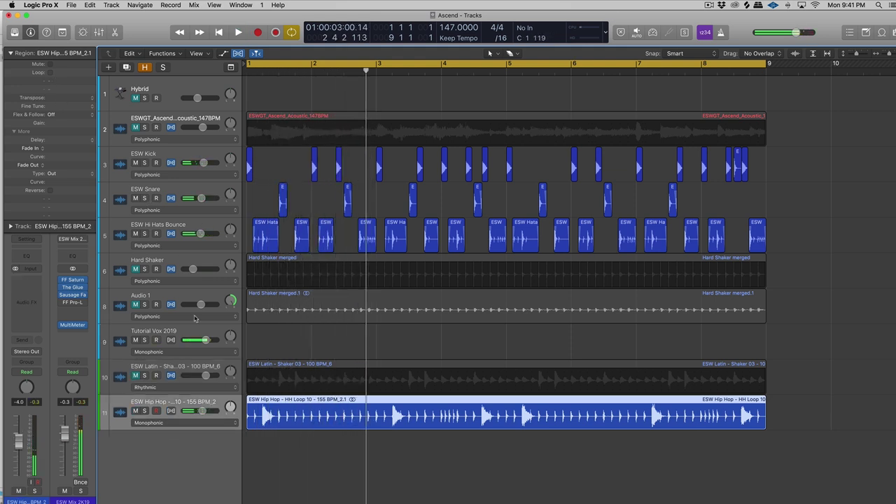
left_click(170, 411)
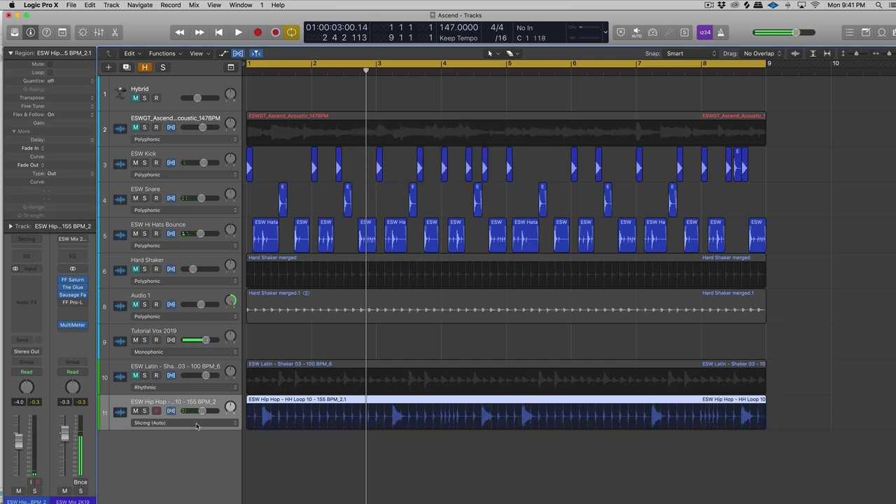
left_click(196, 423)
left_click(197, 437)
left_click(59, 81)
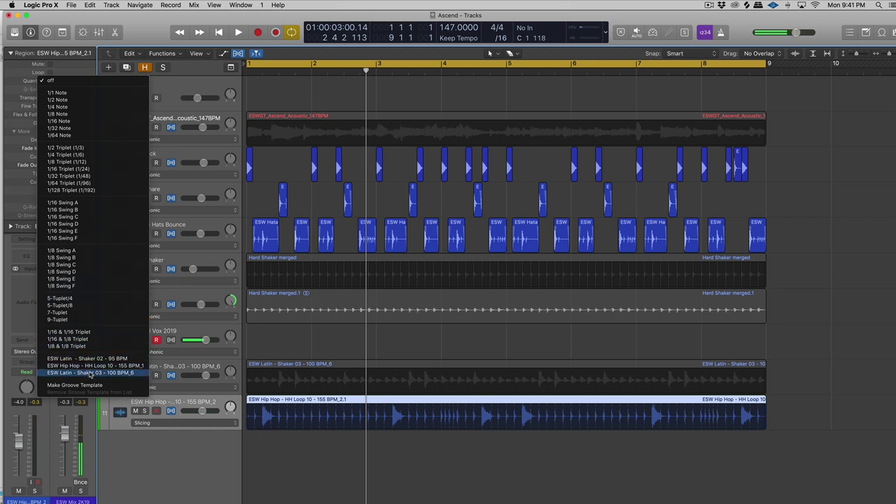
- Apply the ESW Latin - Shaker 03 - 100 BPM_6 groove to the hi-hat region and audition it soloed and in the mix
left_click(89, 374)
key("space")
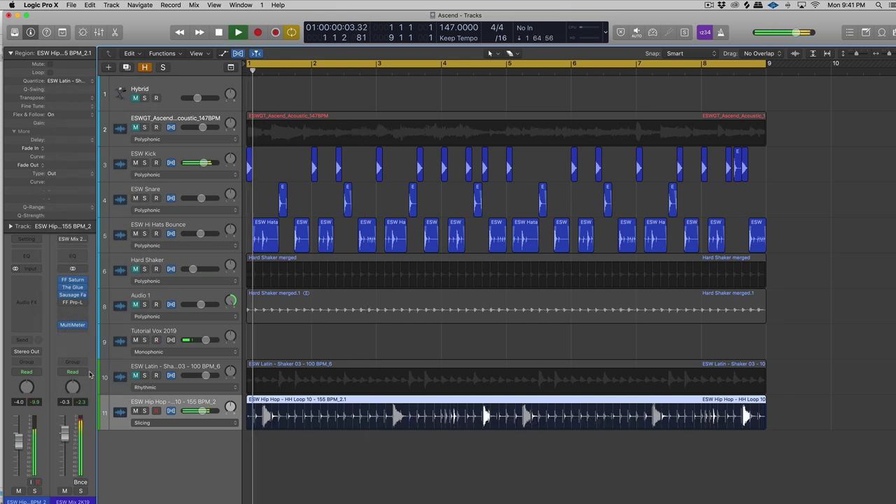
key("ctrl+s")
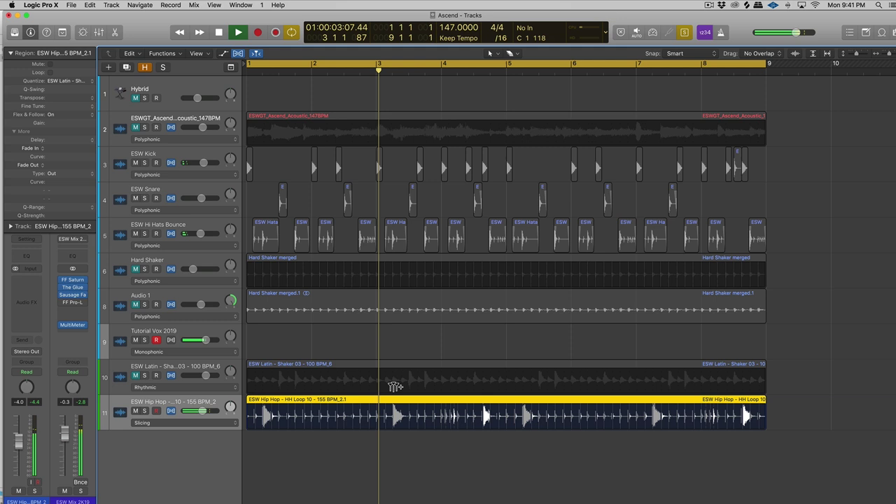
key("ctrl+s")
key("Return")
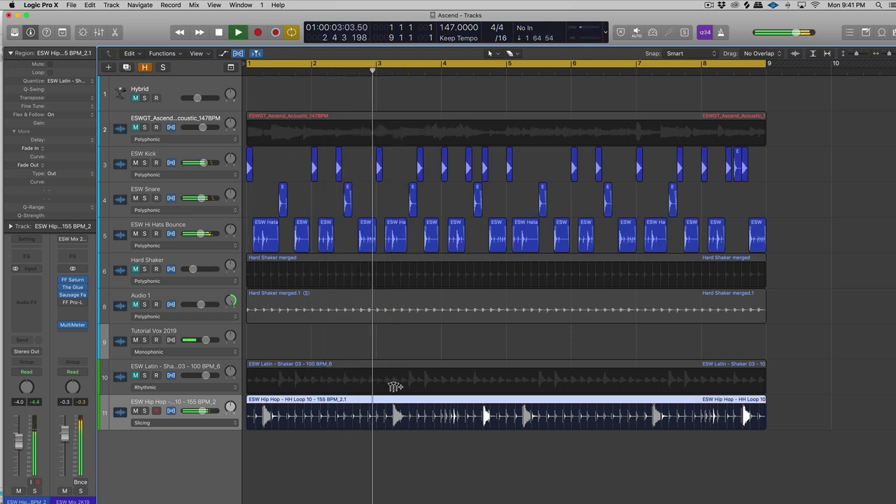
key("space")
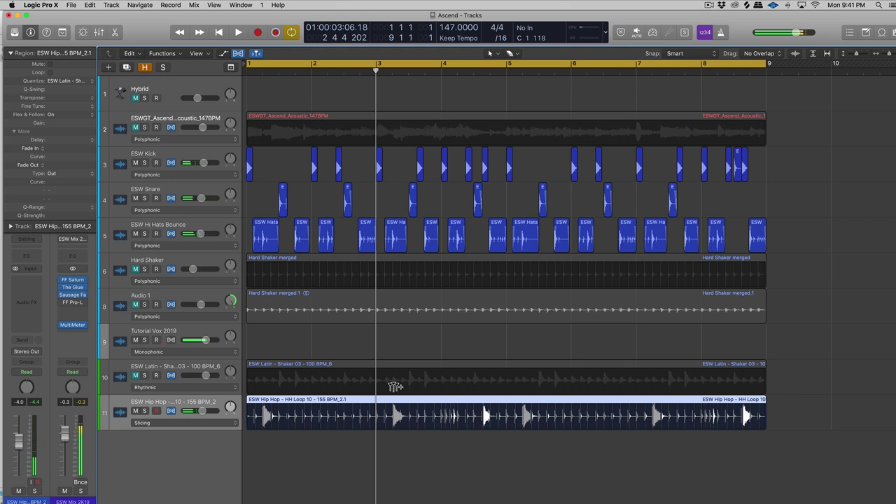
left_click(56, 81)
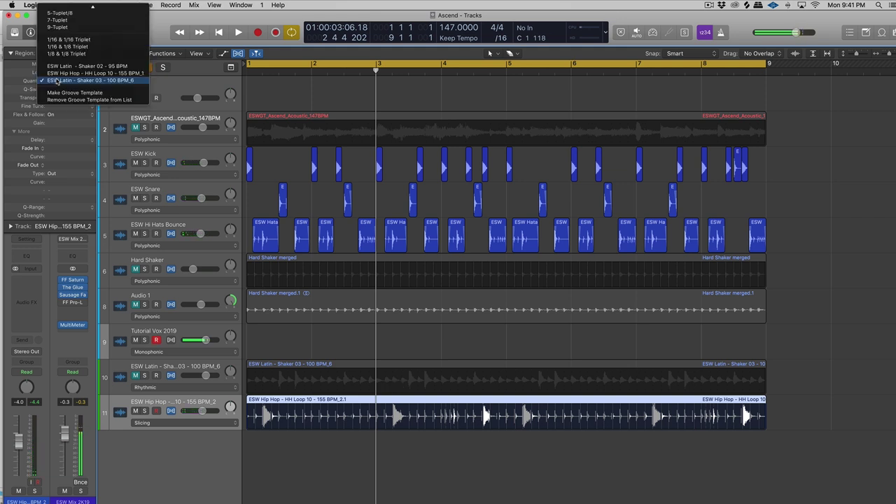